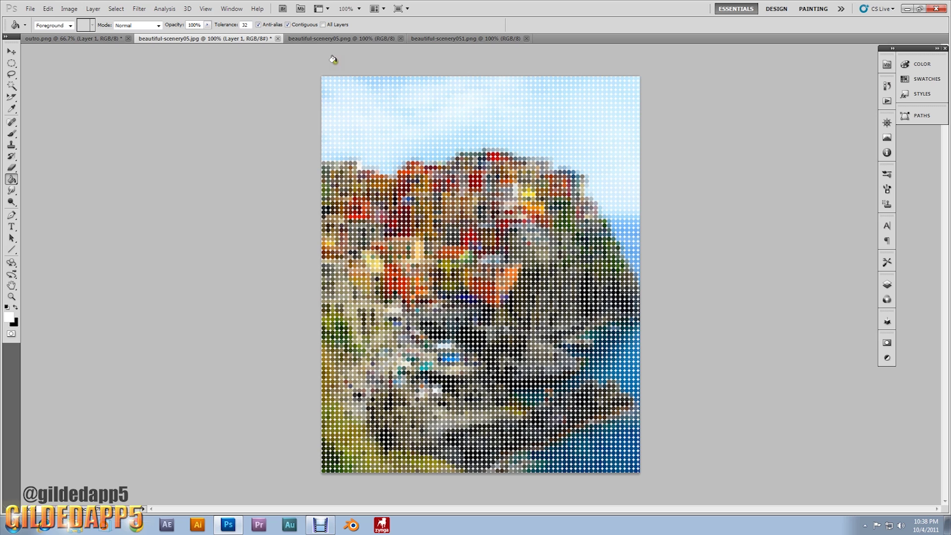
- Flip through the fine-dot and large-dot scenery examples, ending on the outro.png image
{"action": "left_click", "coordinate": [365, 41]}
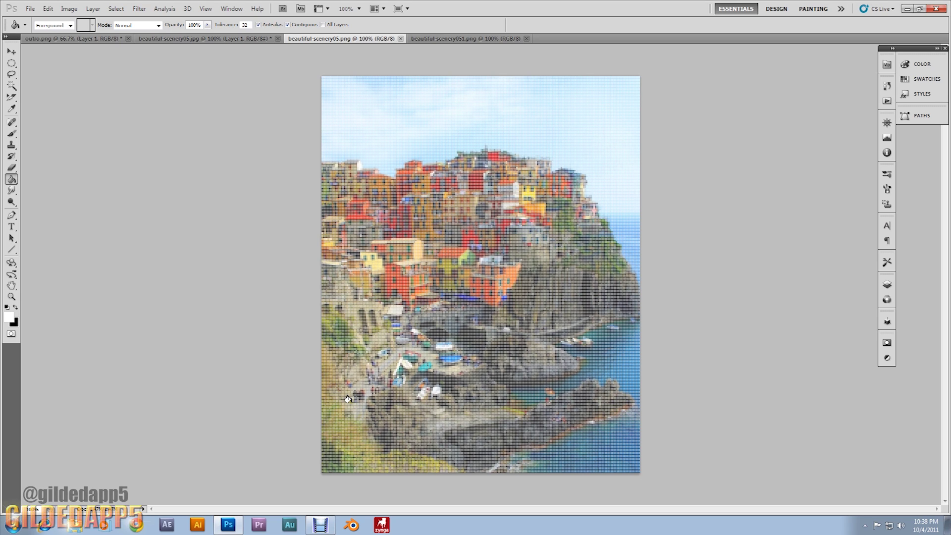
{"action": "left_click", "coordinate": [448, 39]}
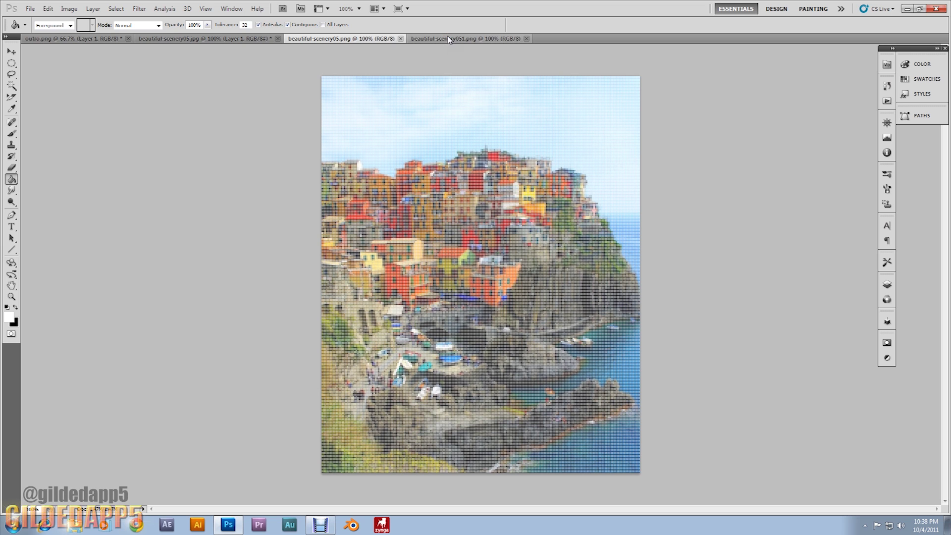
{"action": "left_click", "coordinate": [449, 39]}
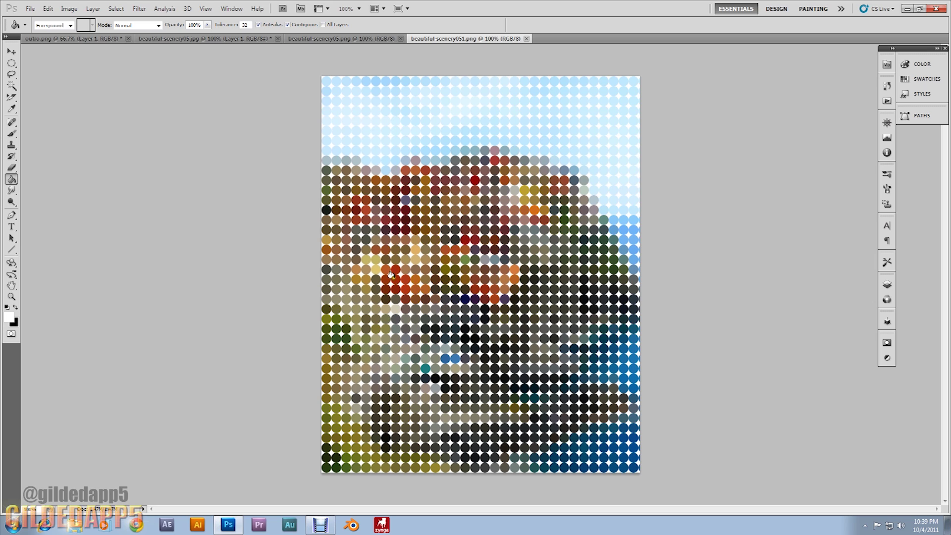
{"action": "left_click", "coordinate": [70, 40]}
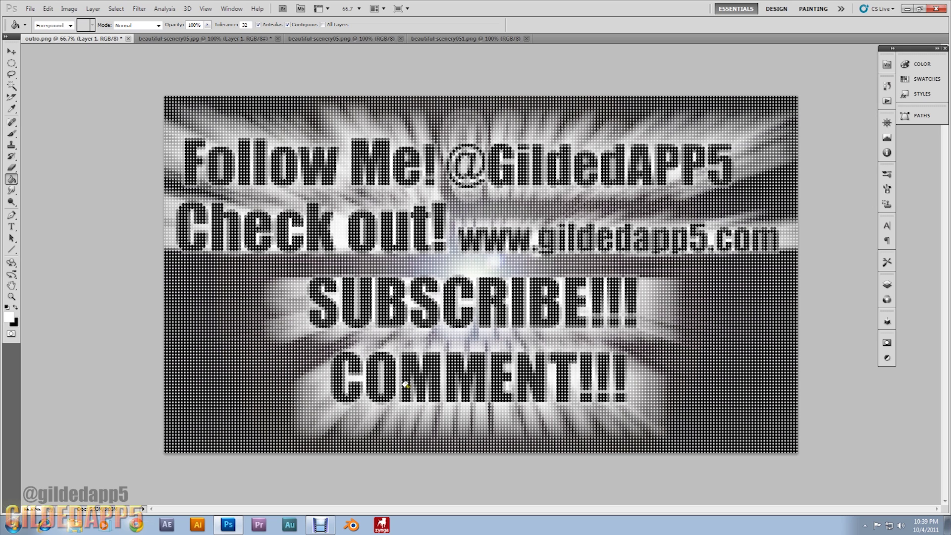
- Open 19_6_orig.jpg from the Youtube pics folder with File > Open
{"action": "left_click", "coordinate": [30, 9]}
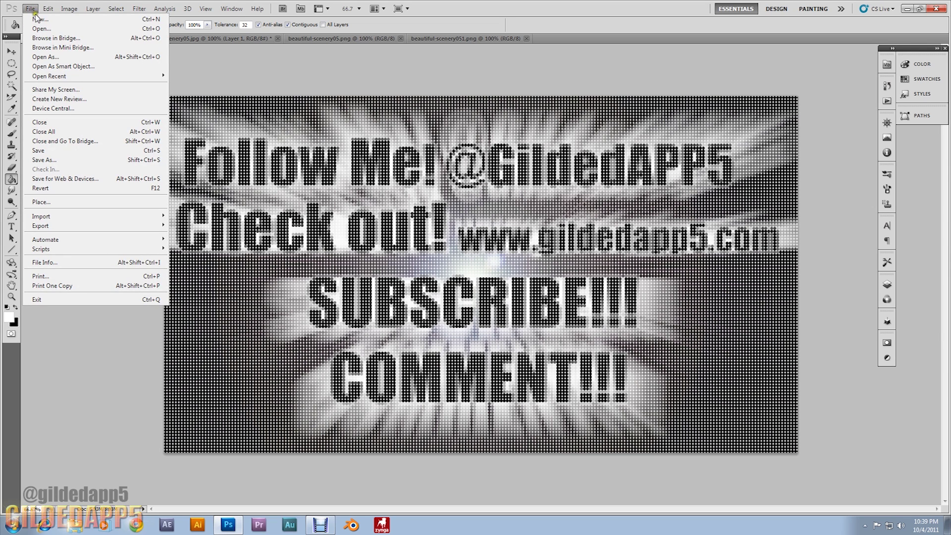
{"action": "left_click", "coordinate": [41, 29]}
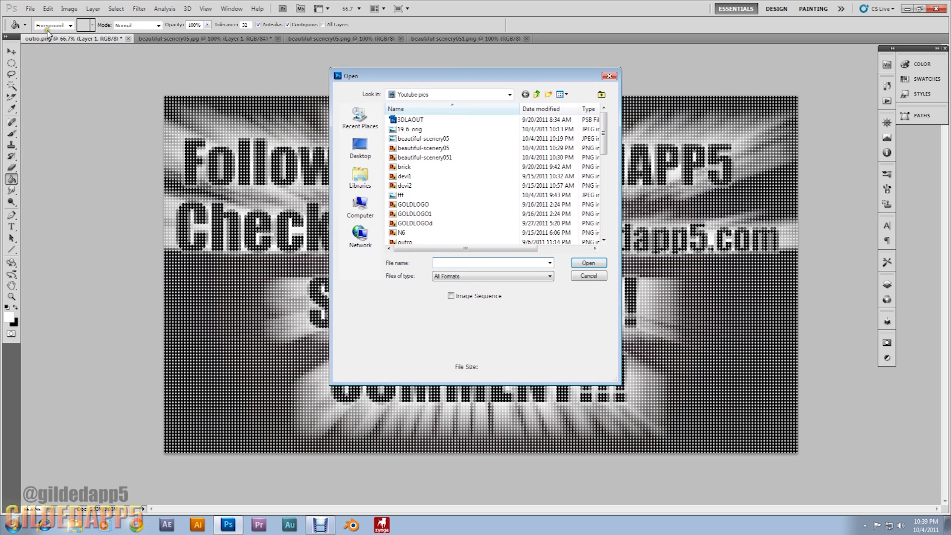
{"action": "double_click", "coordinate": [427, 129]}
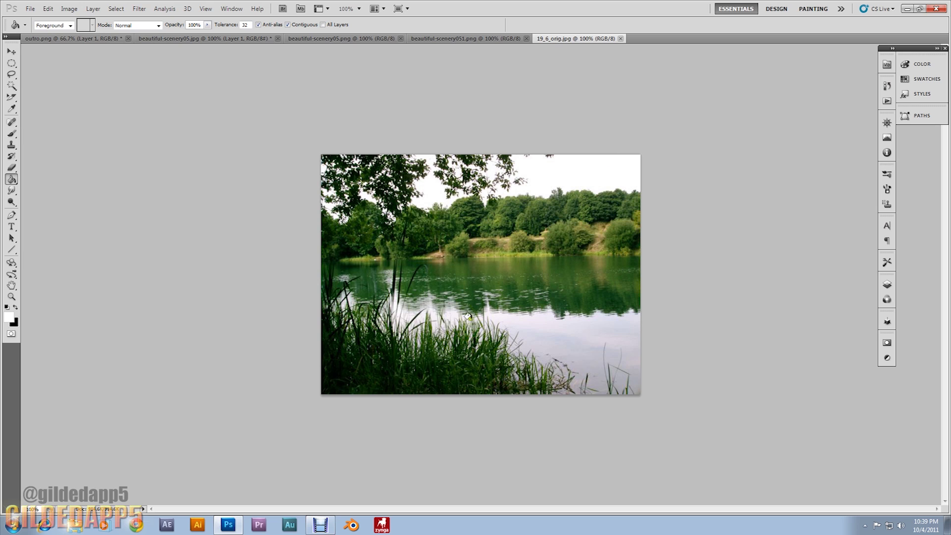
- Show the Layers panel and set up Filter > Pixelate > Mosaic with a cell size of 12
{"action": "left_click", "coordinate": [887, 285]}
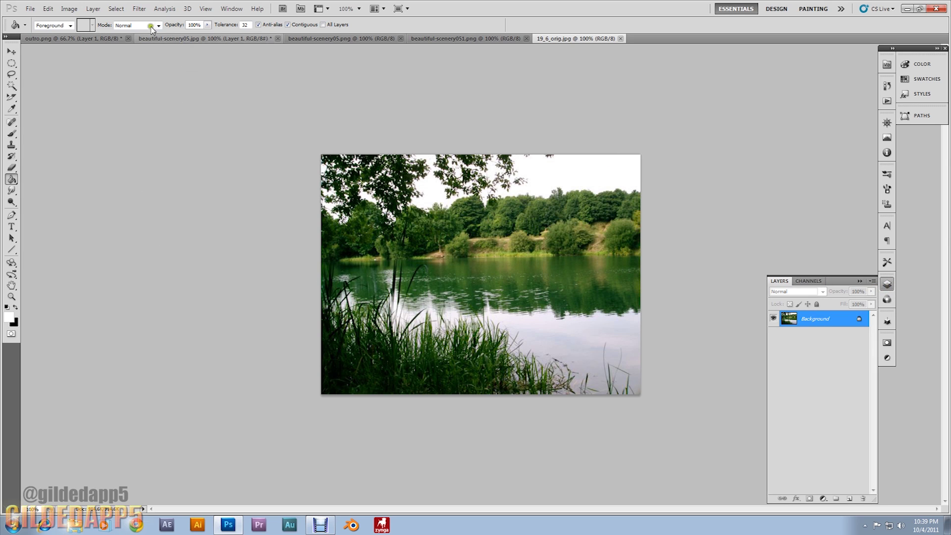
{"action": "left_click", "coordinate": [138, 10]}
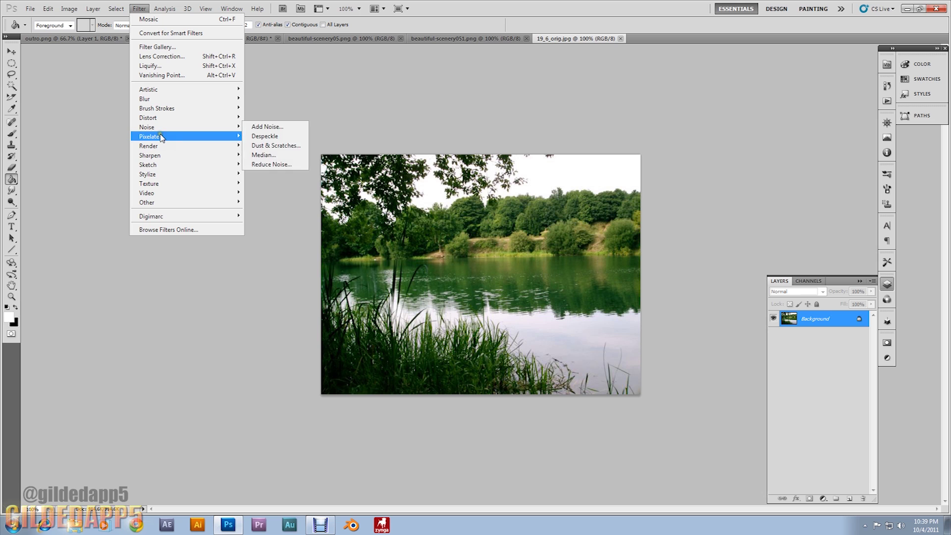
{"action": "mouse_move", "coordinate": [161, 138]}
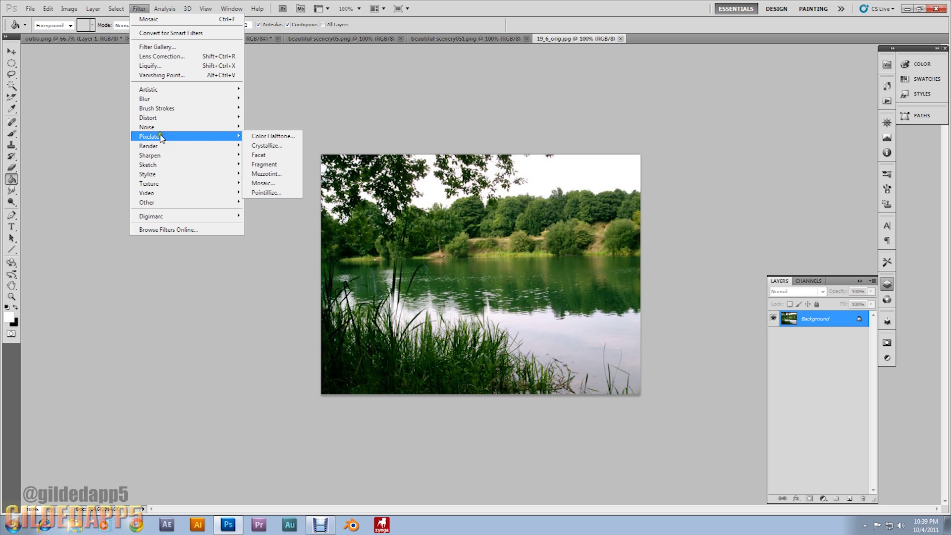
{"action": "left_click", "coordinate": [265, 183]}
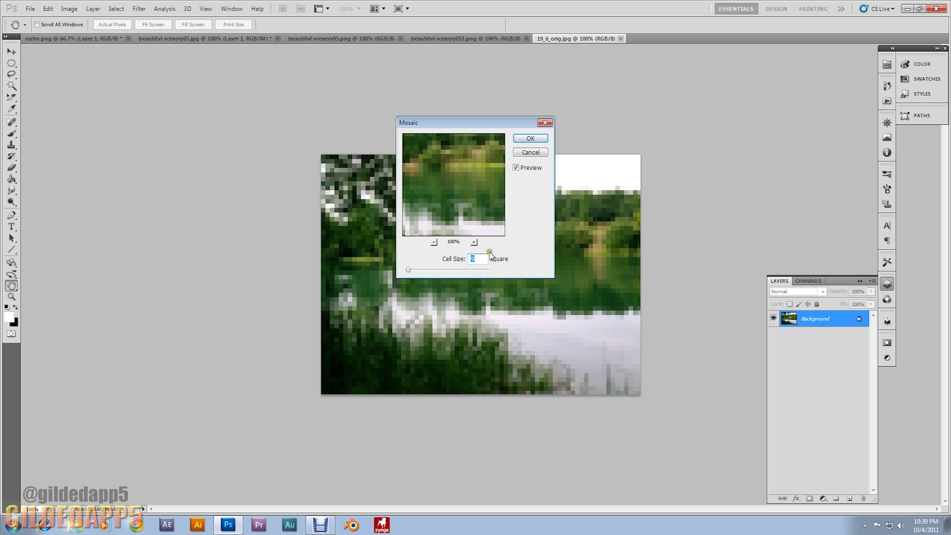
{"action": "mouse_move", "coordinate": [408, 270]}
{"action": "left_mouse_down"}
{"action": "mouse_move", "coordinate": [438, 271]}
{"action": "mouse_move", "coordinate": [410, 273]}
{"action": "left_mouse_up"}
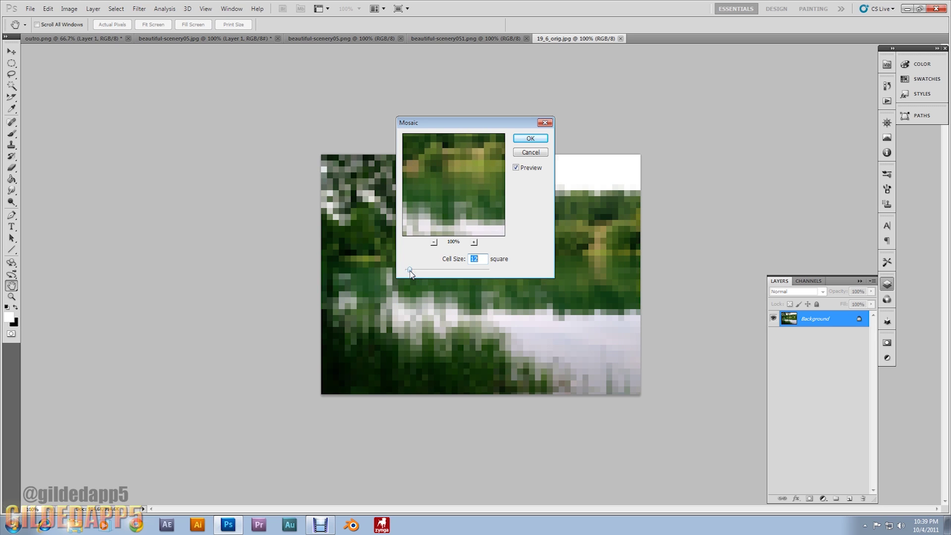
{"action": "left_click", "coordinate": [464, 270]}
{"action": "left_click", "coordinate": [482, 258]}
- Apply the 12-cell mosaic, create a new 12 × 12 pixel white document, and enter a new zoom value
{"action": "left_click", "coordinate": [534, 139]}
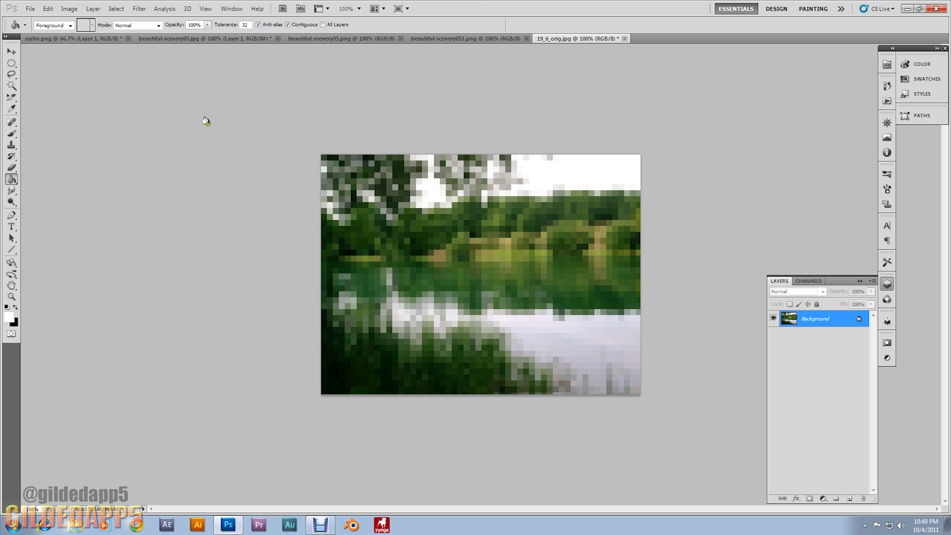
{"action": "left_click", "coordinate": [32, 9]}
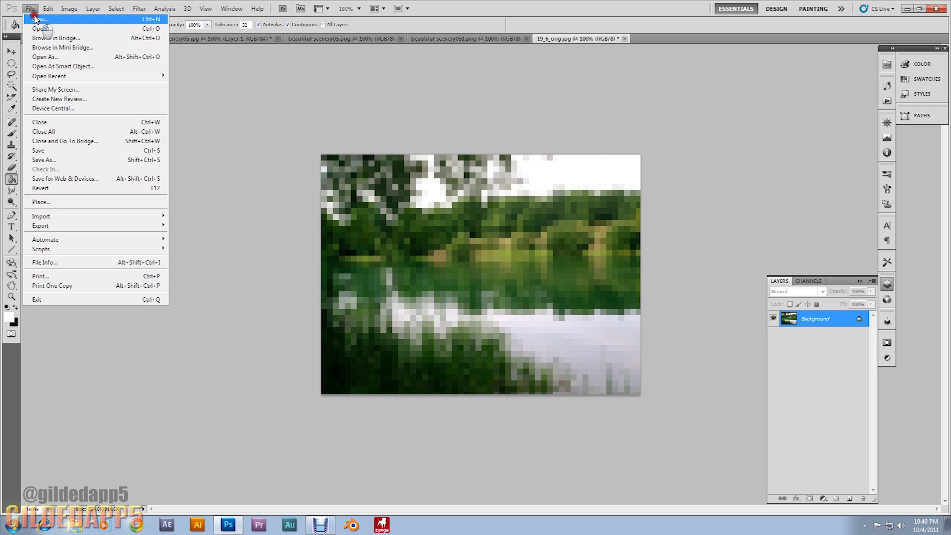
{"action": "left_click", "coordinate": [36, 19]}
{"action": "double_click", "coordinate": [434, 184]}
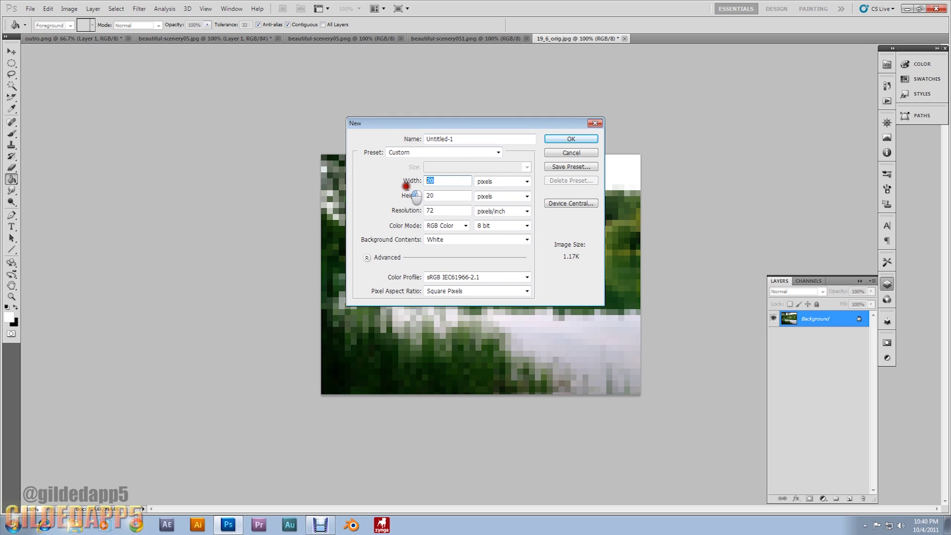
{"action": "type", "text": "12"}
{"action": "key", "text": "Tab"}
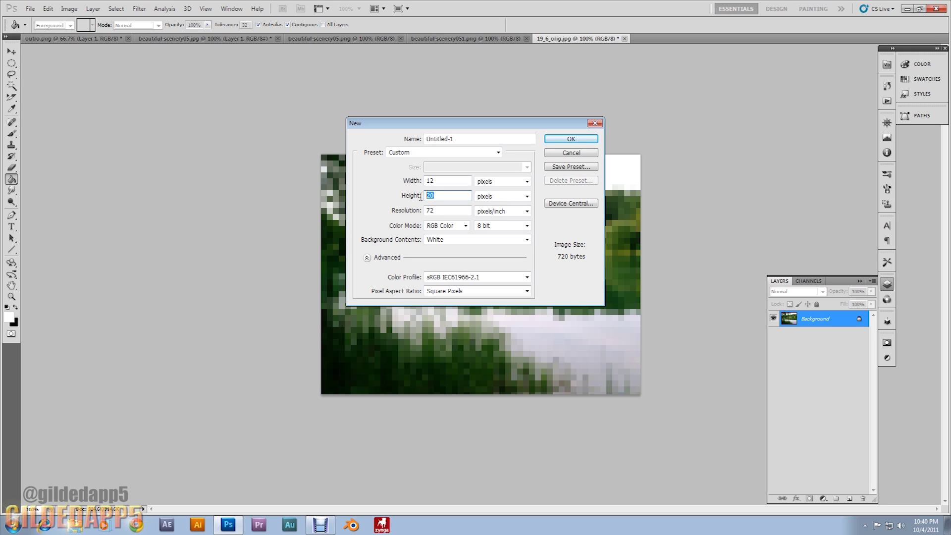
{"action": "type", "text": "1"}
{"action": "left_click", "coordinate": [567, 139]}
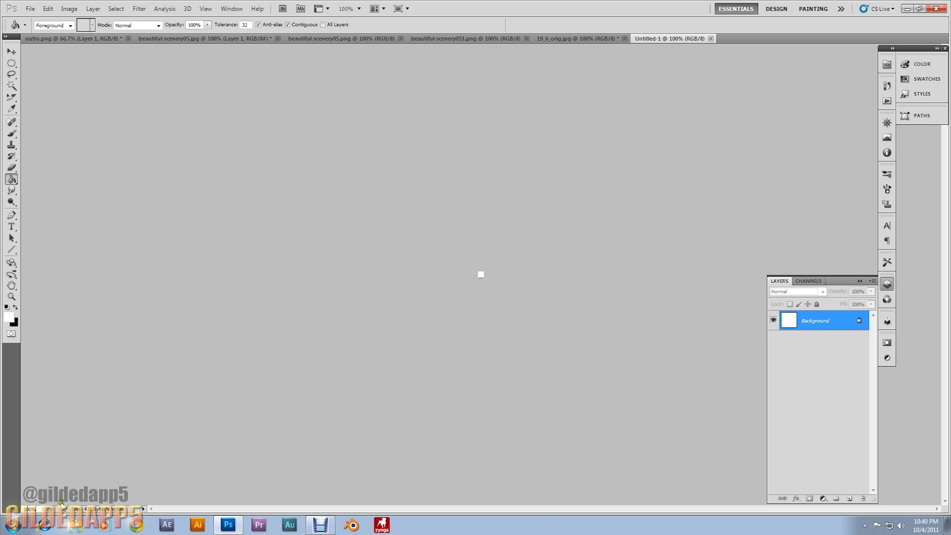
{"action": "left_click", "coordinate": [30, 509]}
{"action": "type", "text": "2000"}
- Zoom the tile to 2000%, select a canvas-filling circle with the Elliptical Marquee, and invert it
{"action": "key", "text": "Return"}
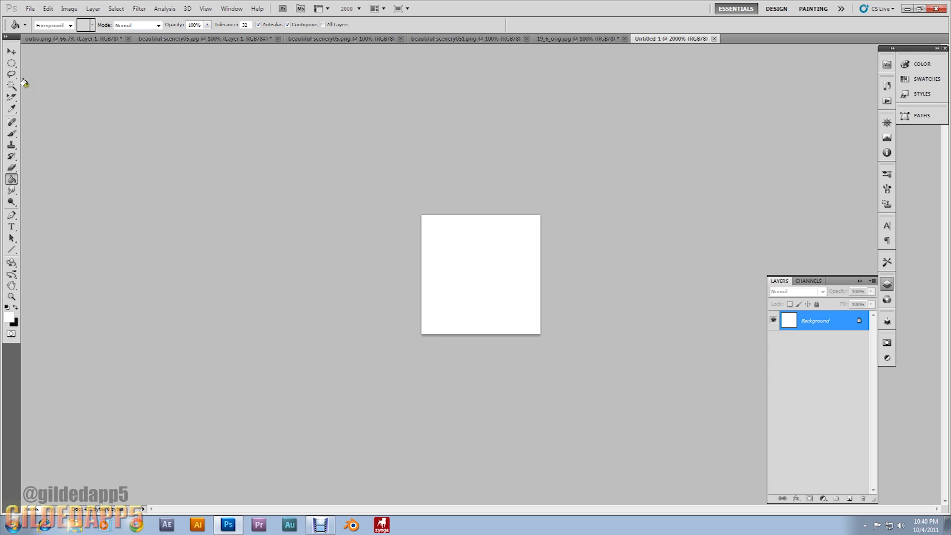
{"action": "left_click", "coordinate": [12, 63]}
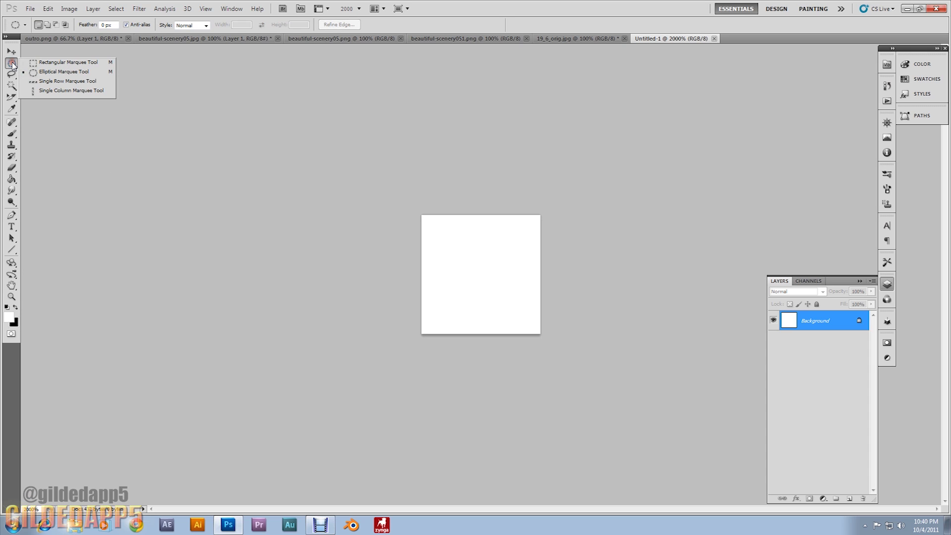
{"action": "left_click", "coordinate": [52, 71]}
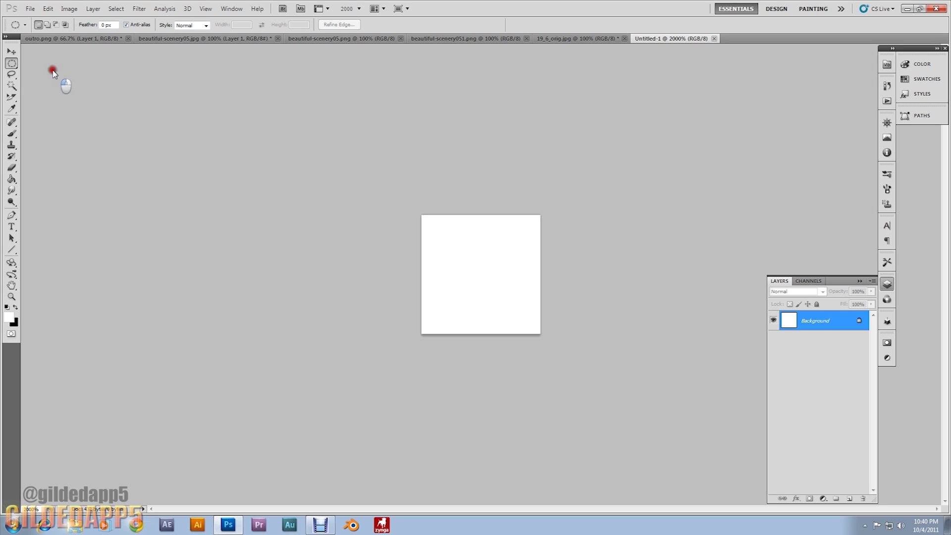
{"action": "left_click", "coordinate": [422, 215]}
{"action": "left_click_drag", "start_coordinate": [429, 221], "coordinate": [533, 327]}
{"action": "key", "text": "ctrl+shift+i"}
- Add a new layer, switch to the Paint Bucket, and hide the Background layer
{"action": "left_click", "coordinate": [849, 498]}
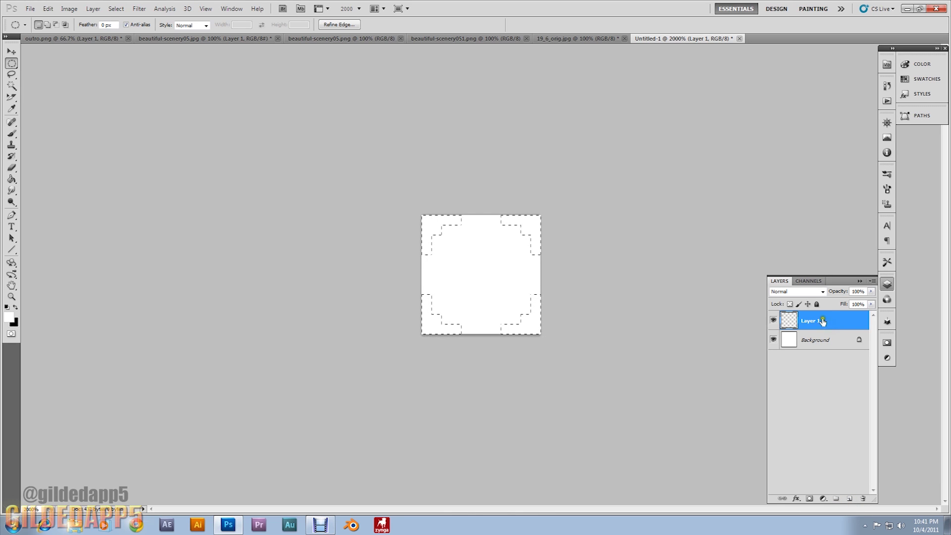
{"action": "left_click", "coordinate": [11, 179]}
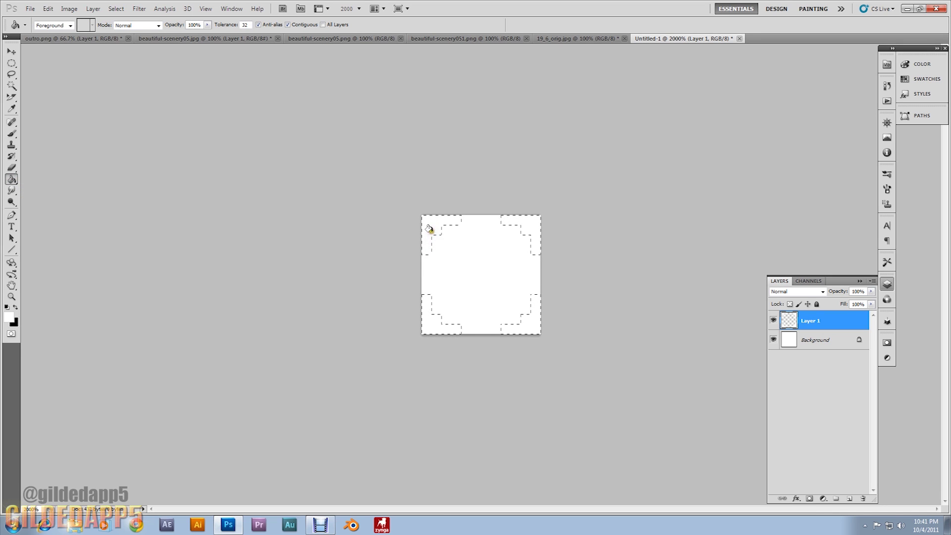
{"action": "left_click", "coordinate": [773, 340]}
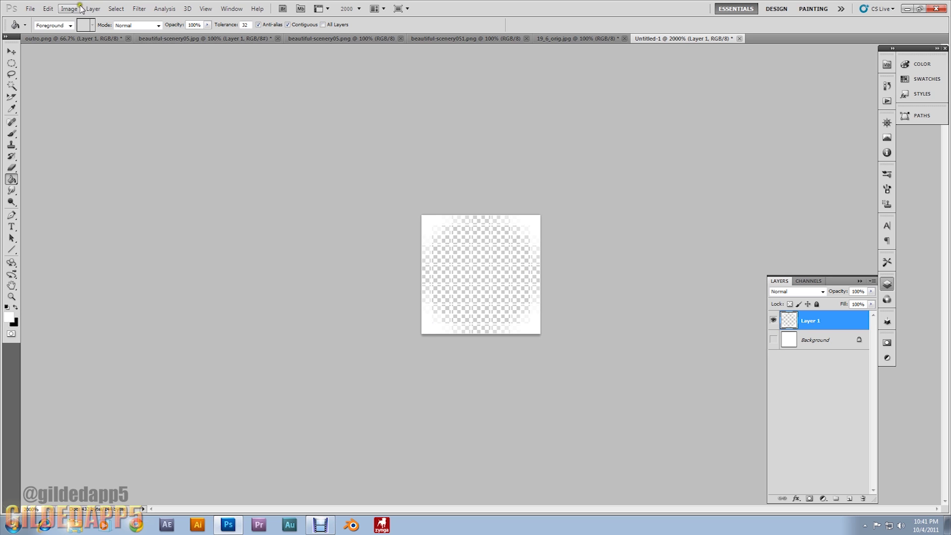
- Define the circle-cutout tile as a pattern named 'Pattern g' via Edit > Define Pattern
{"action": "left_click", "coordinate": [52, 8]}
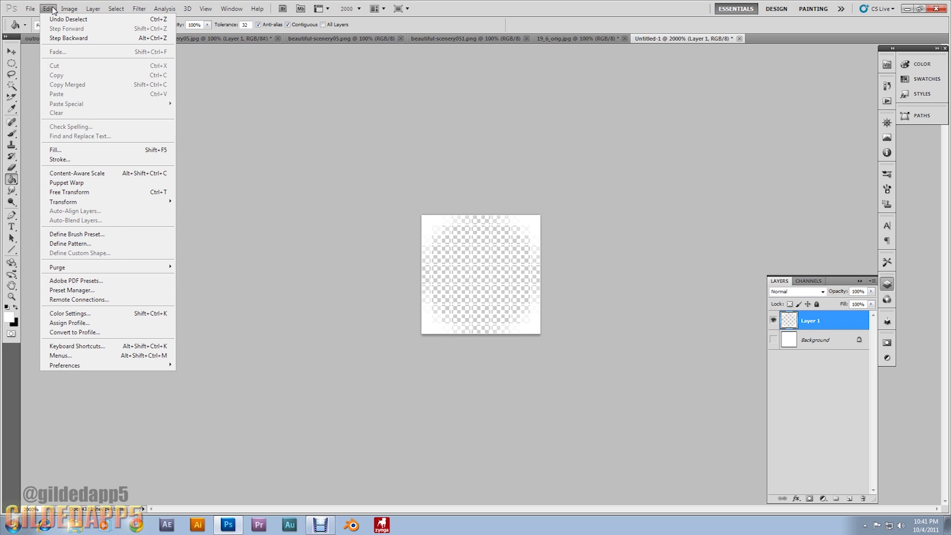
{"action": "left_click", "coordinate": [92, 243]}
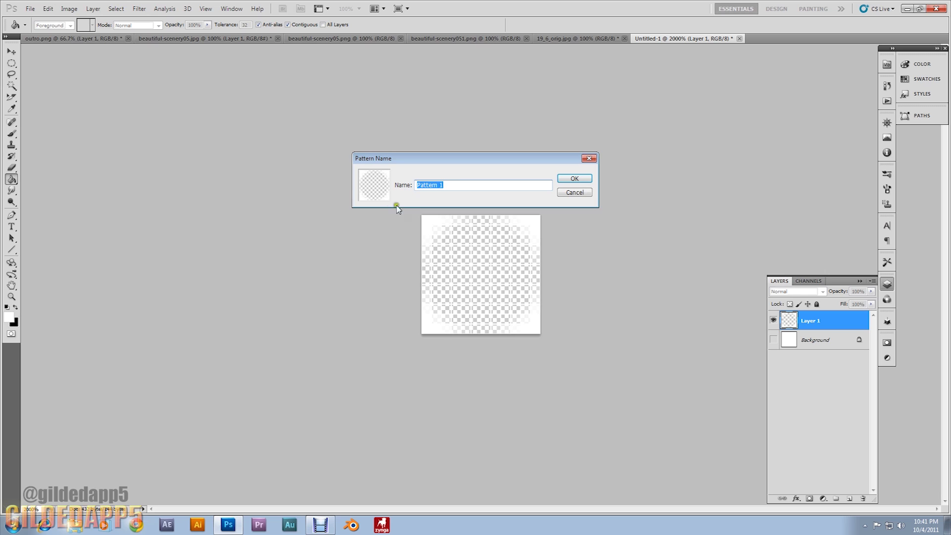
{"action": "left_click", "coordinate": [454, 182]}
{"action": "left_click", "coordinate": [459, 176]}
{"action": "left_click", "coordinate": [588, 180]}
{"action": "left_click", "coordinate": [589, 179]}
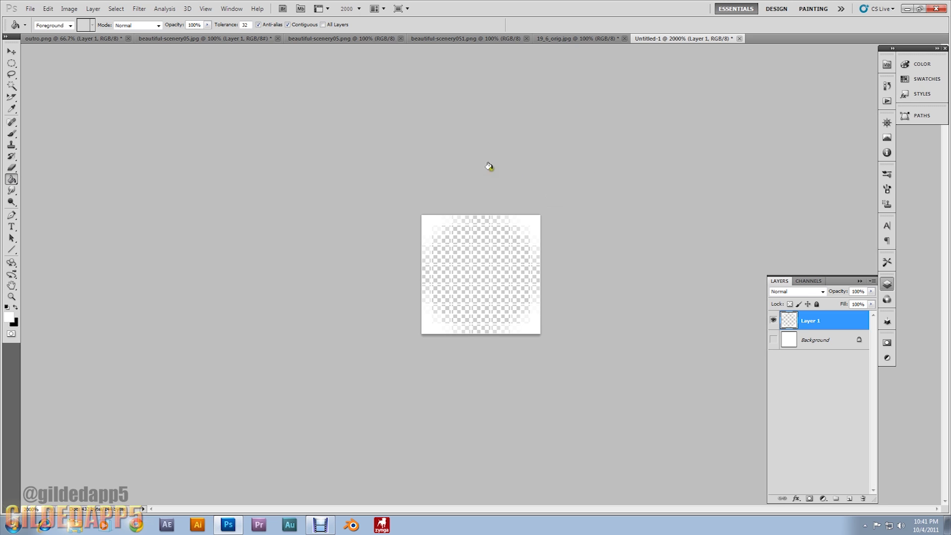
- In 19_6_orig.jpg, add a new Layer 1 and fill it solid white with the Paint Bucket
{"action": "left_click", "coordinate": [570, 39]}
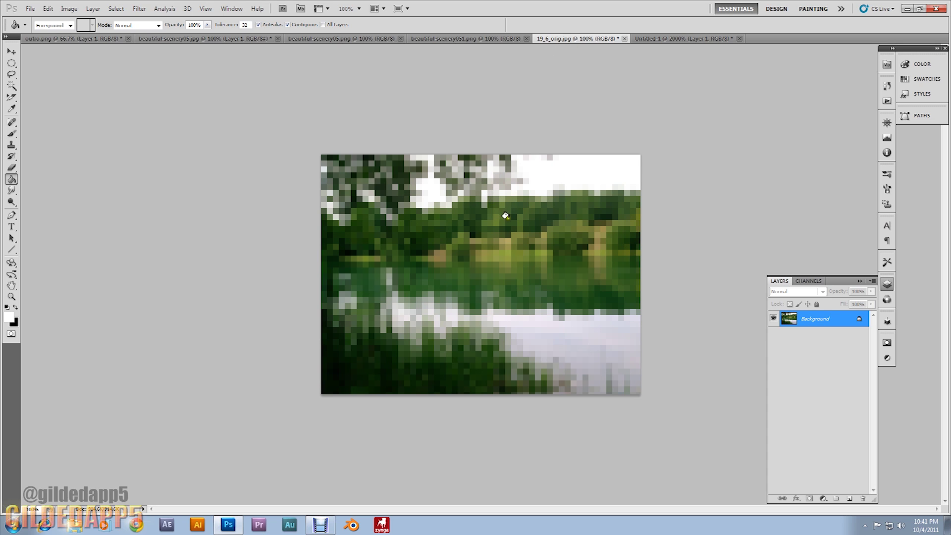
{"action": "left_click", "coordinate": [850, 499]}
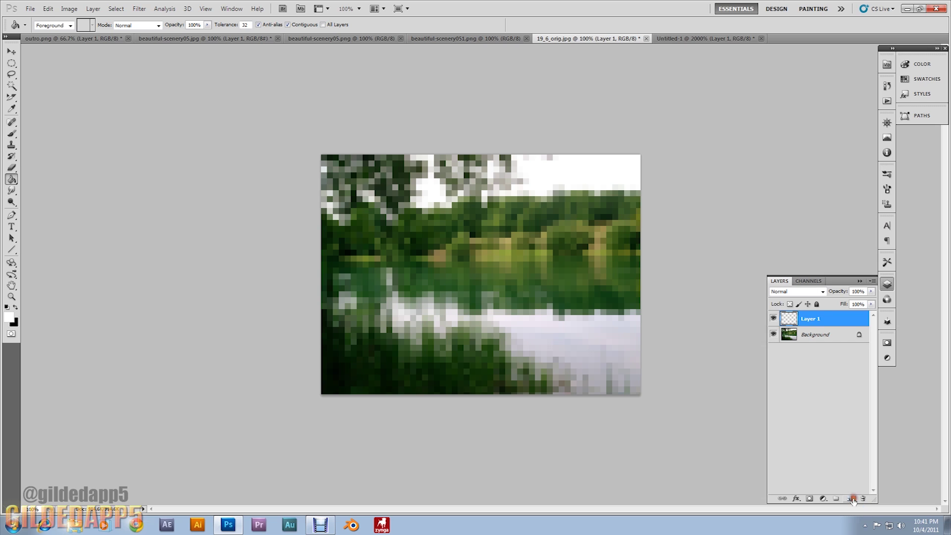
{"action": "left_click", "coordinate": [441, 273]}
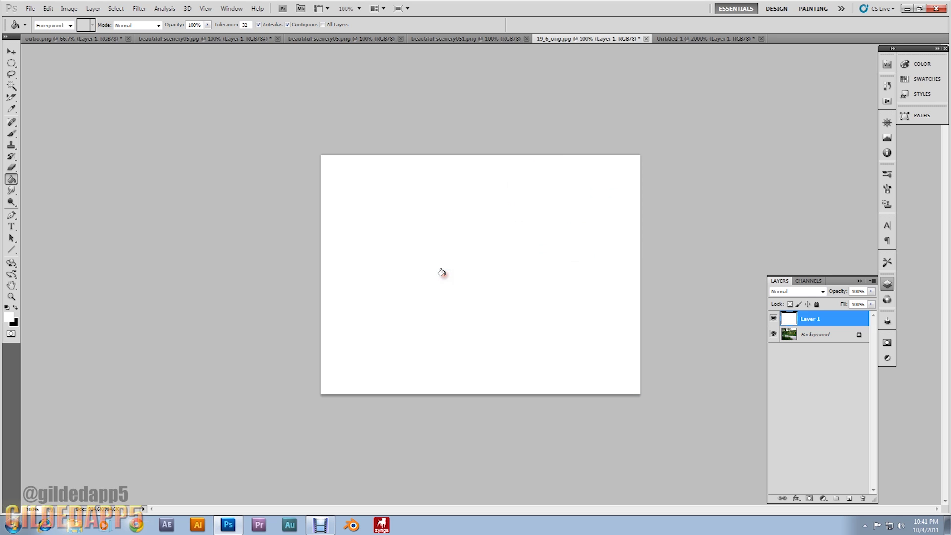
{"action": "right_click", "coordinate": [841, 324]}
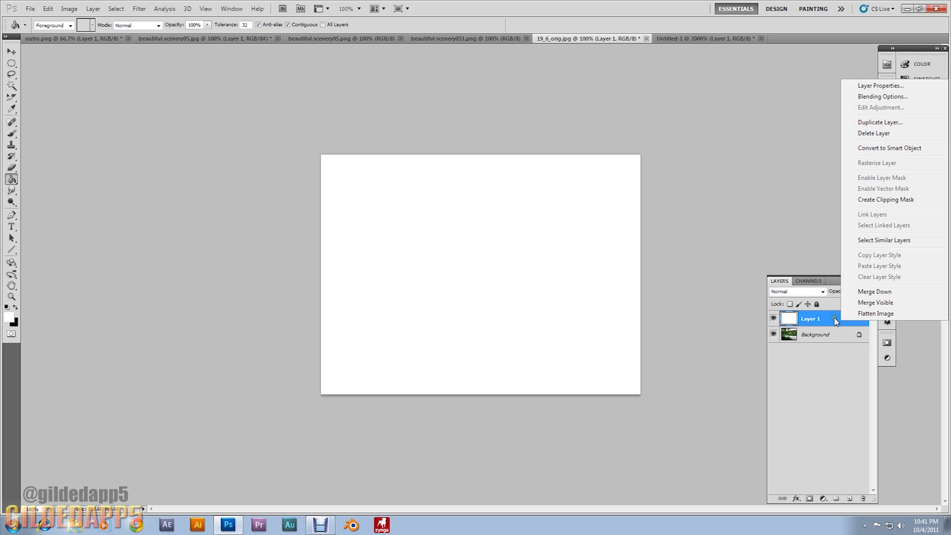
- Give Layer 1 a 0% fill opacity and a Pattern Overlay using the 12 × 12 Pattern g
{"action": "left_click", "coordinate": [884, 97]}
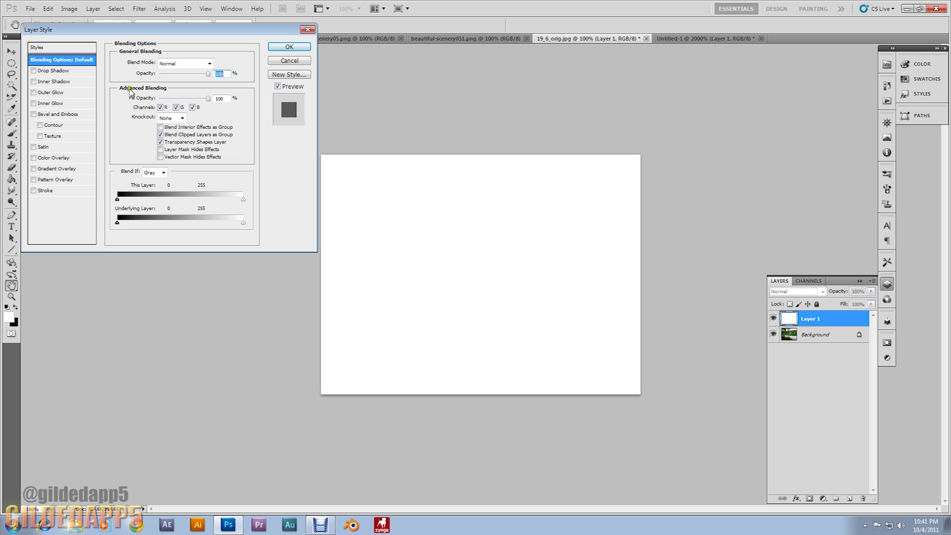
{"action": "left_click_drag", "start_coordinate": [207, 98], "coordinate": [132, 105]}
{"action": "left_click", "coordinate": [33, 179]}
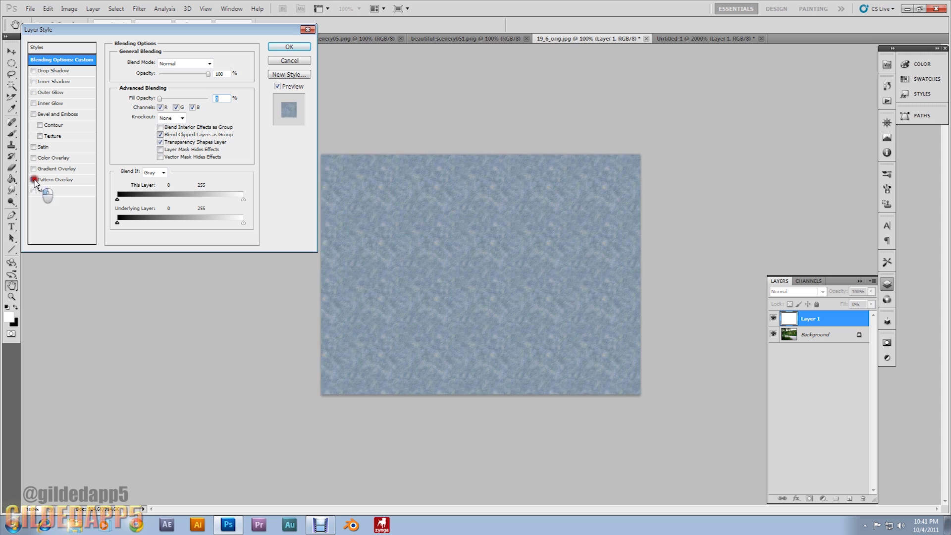
{"action": "left_click", "coordinate": [46, 181]}
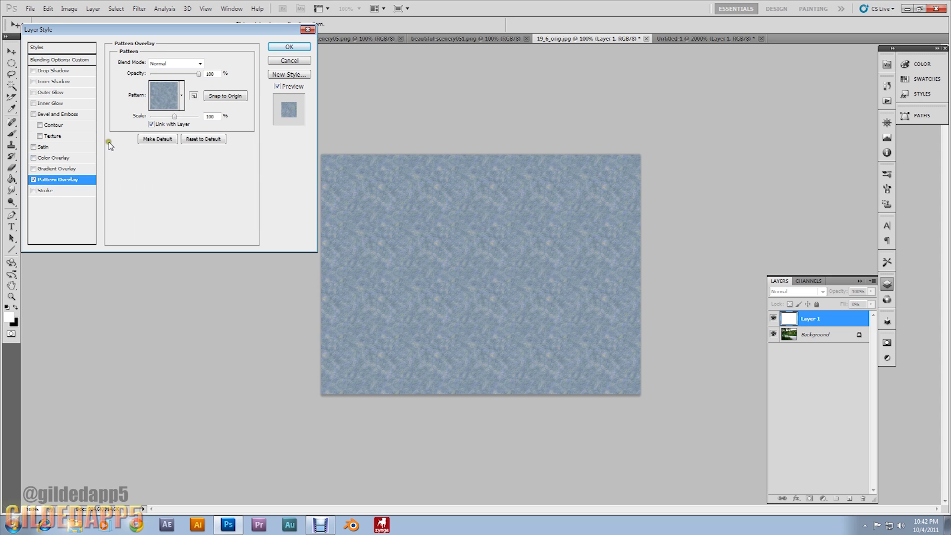
{"action": "left_click", "coordinate": [163, 94]}
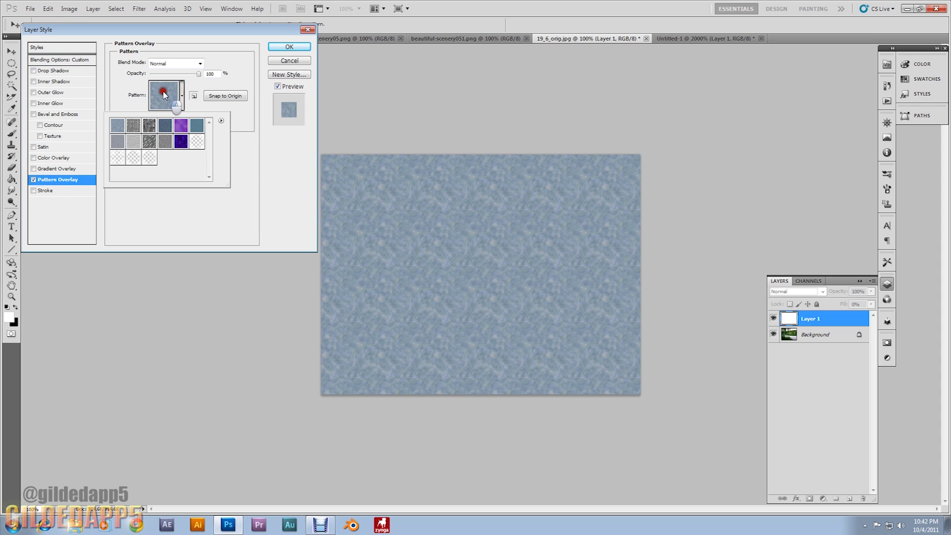
{"action": "left_click", "coordinate": [150, 158]}
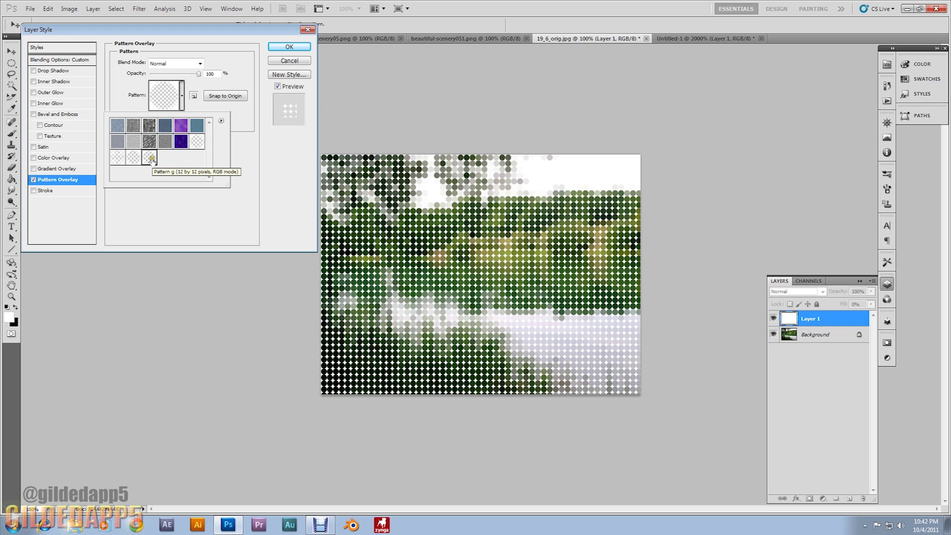
{"action": "left_click", "coordinate": [280, 48]}
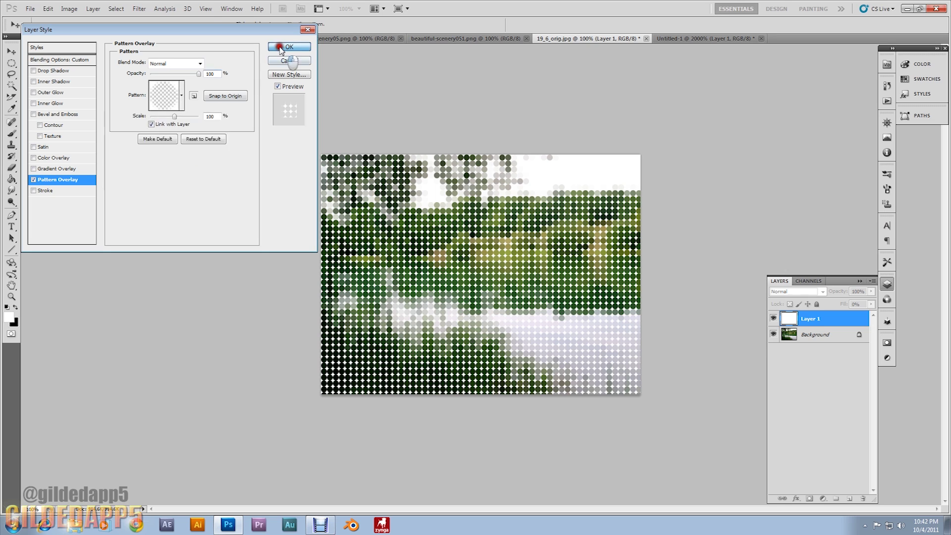
{"action": "left_click", "coordinate": [279, 47]}
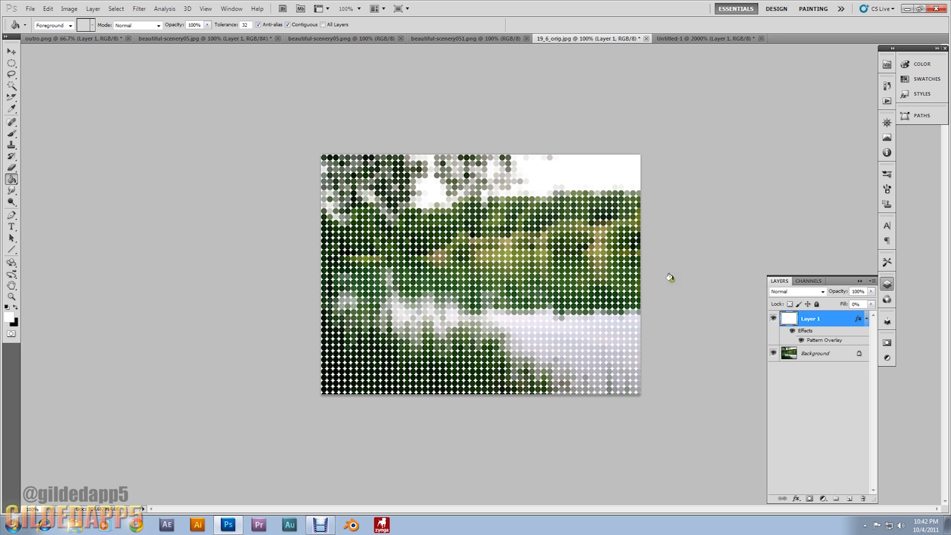
{"action": "left_click", "coordinate": [496, 41]}
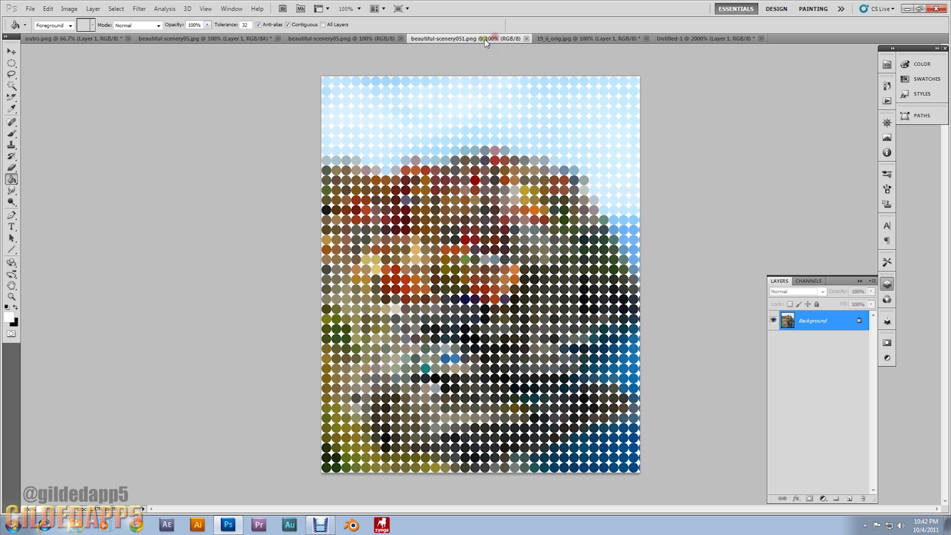
{"action": "left_click", "coordinate": [389, 39]}
{"action": "left_click", "coordinate": [245, 43]}
{"action": "left_click", "coordinate": [355, 39]}
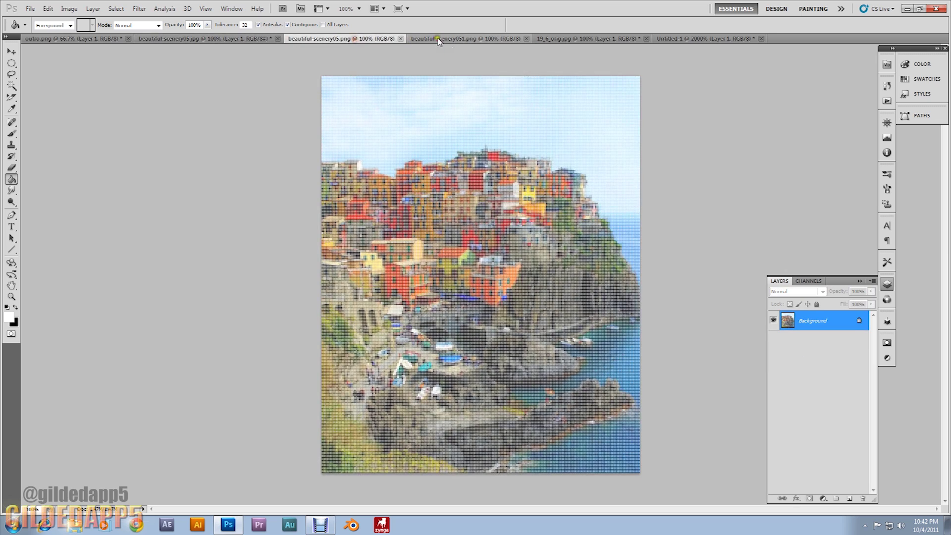
{"action": "left_click", "coordinate": [438, 38]}
{"action": "left_click", "coordinate": [561, 36]}
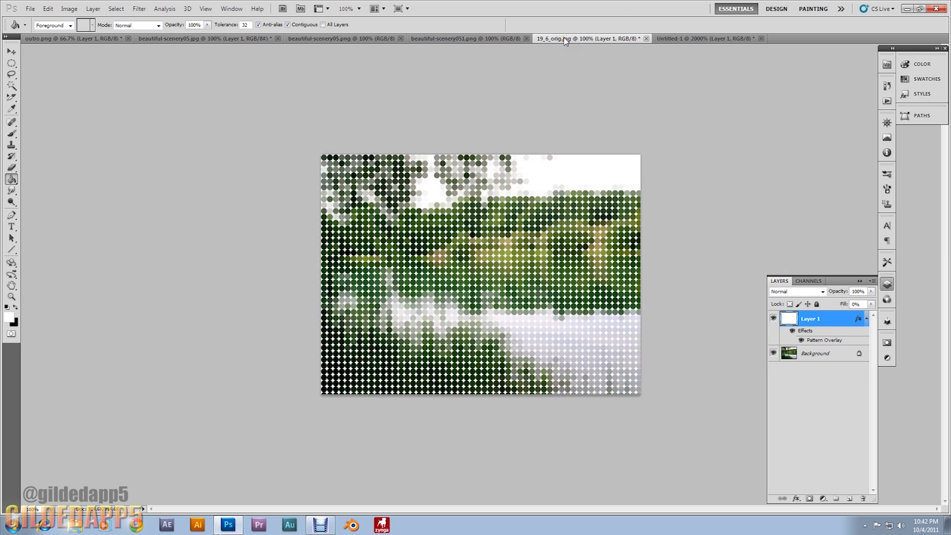